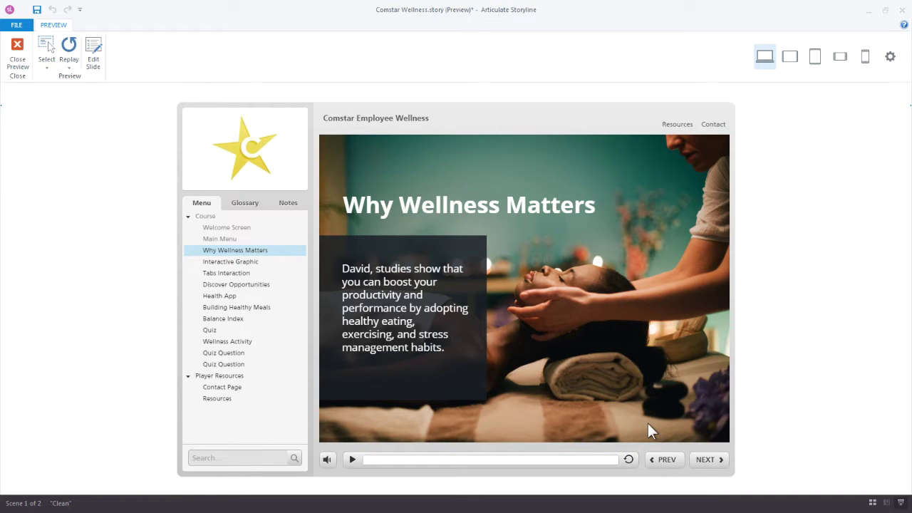
Return to the Welcome Screen in the course preview and submit the first name to reach the Main Menu
left_click(234, 232)
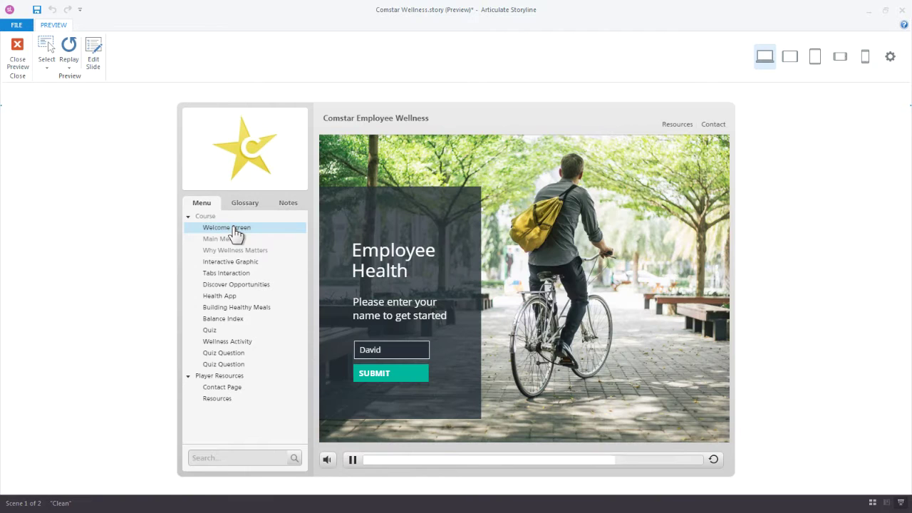
left_click(378, 385)
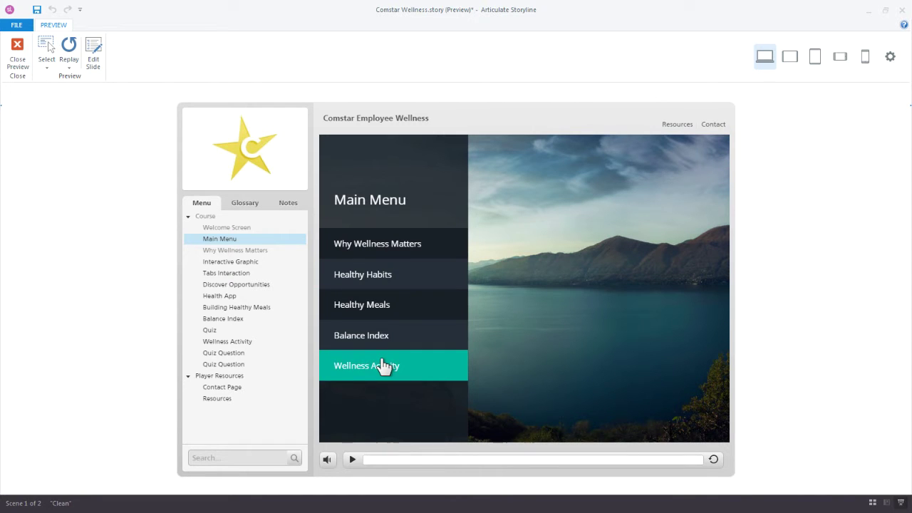
Begin the knowledge check from the Quiz slide, submit "Work/life balance" as the answer, and close the preview
left_click(258, 331)
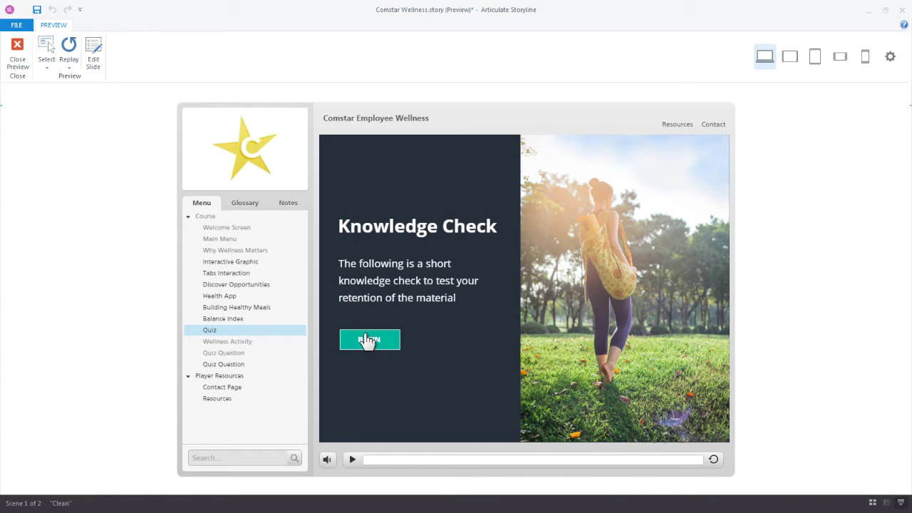
left_click(395, 343)
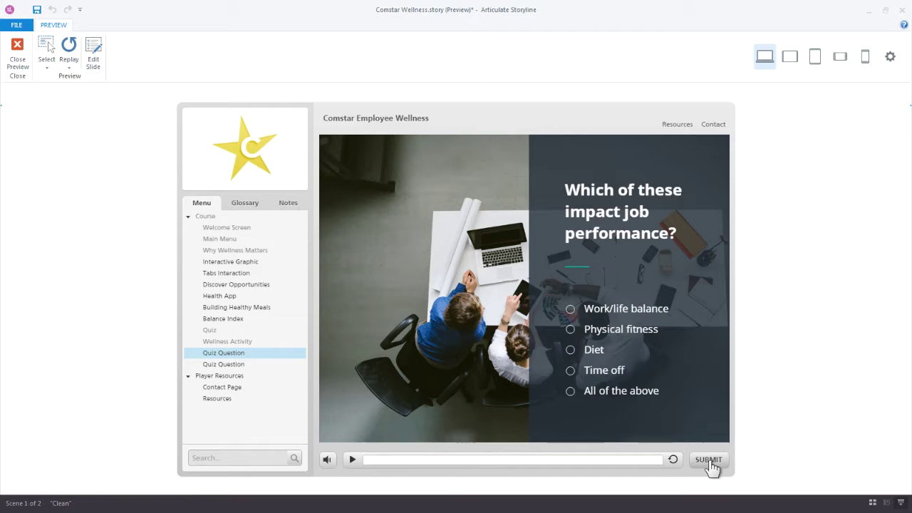
left_click(572, 311)
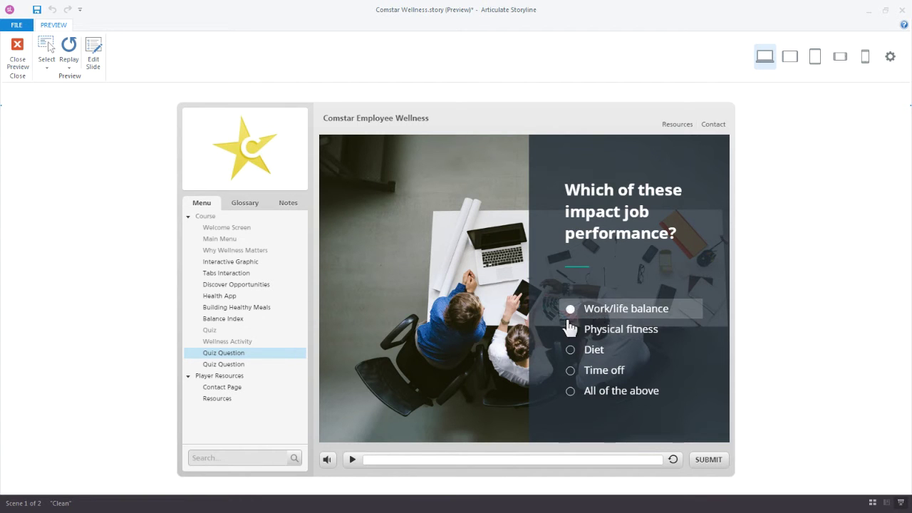
left_click(708, 460)
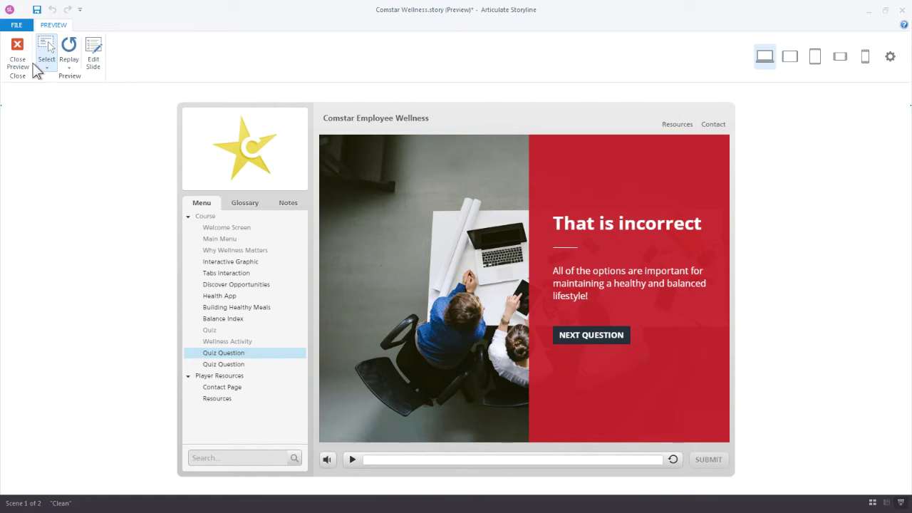
left_click(12, 56)
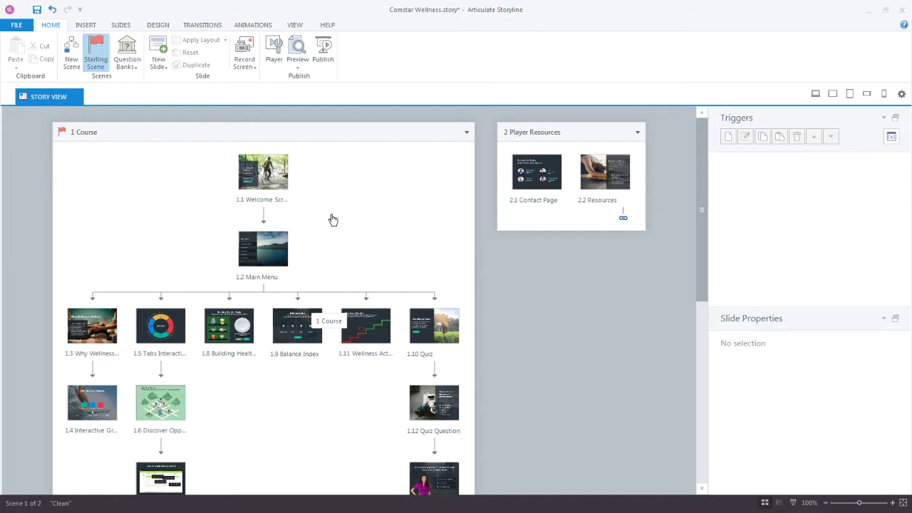
Examine the available options for how the 1.1 Welcome Screen slide advances and how it behaves when revisited
left_click(266, 175)
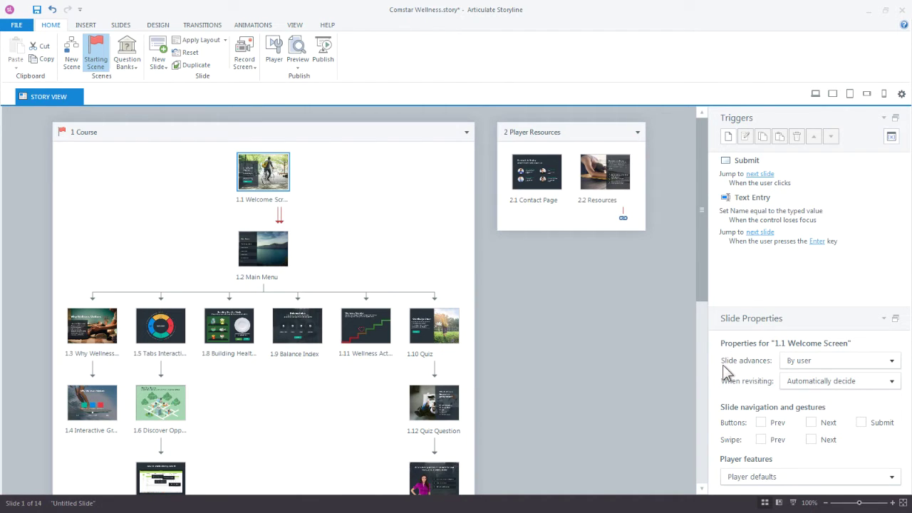
left_click(817, 361)
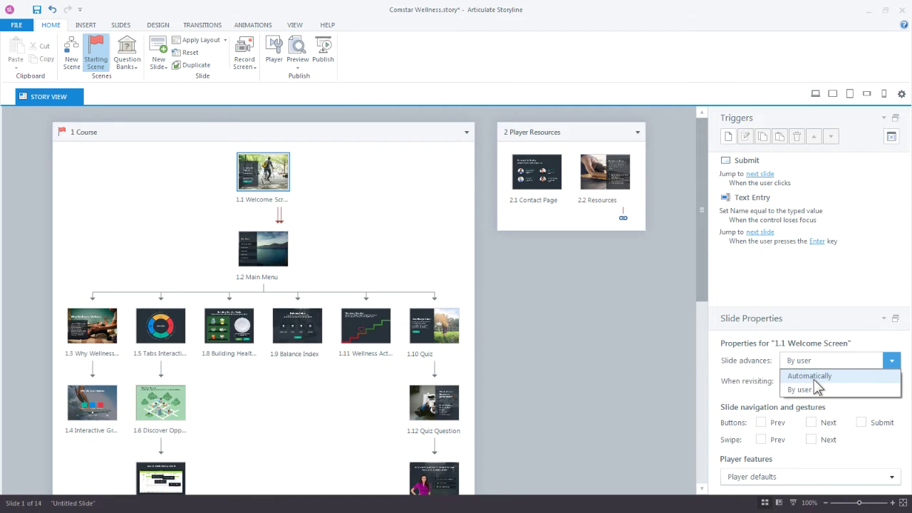
left_click(752, 366)
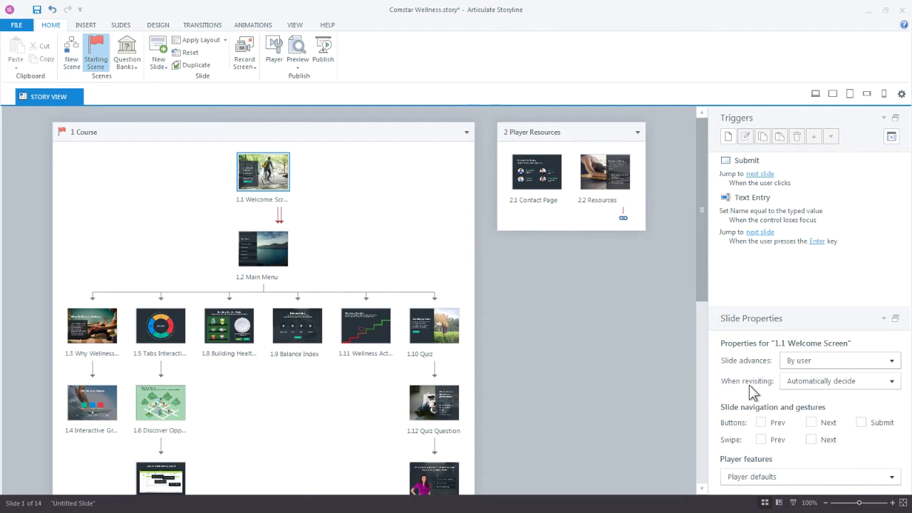
left_click(825, 382)
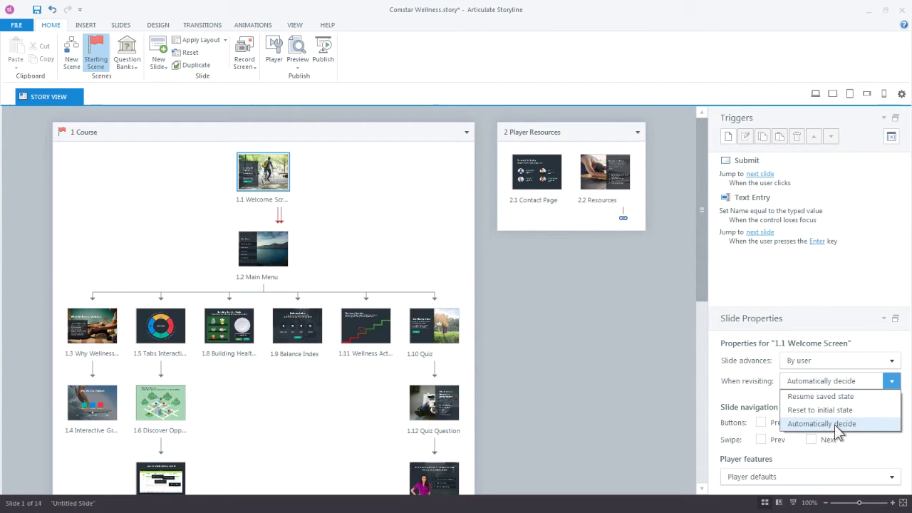
left_click(719, 384)
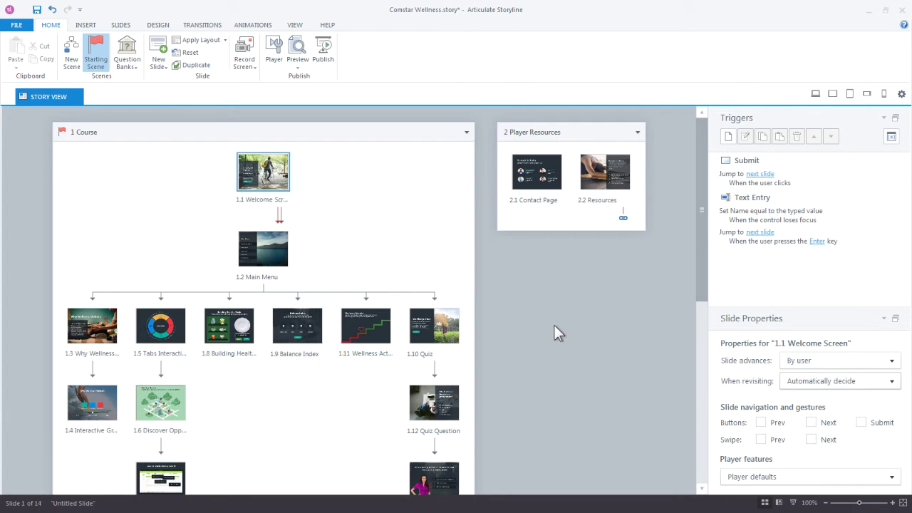
Open the Welcome Screen slide, inspect the Submit button's trigger, and return to the story view
double_click(269, 180)
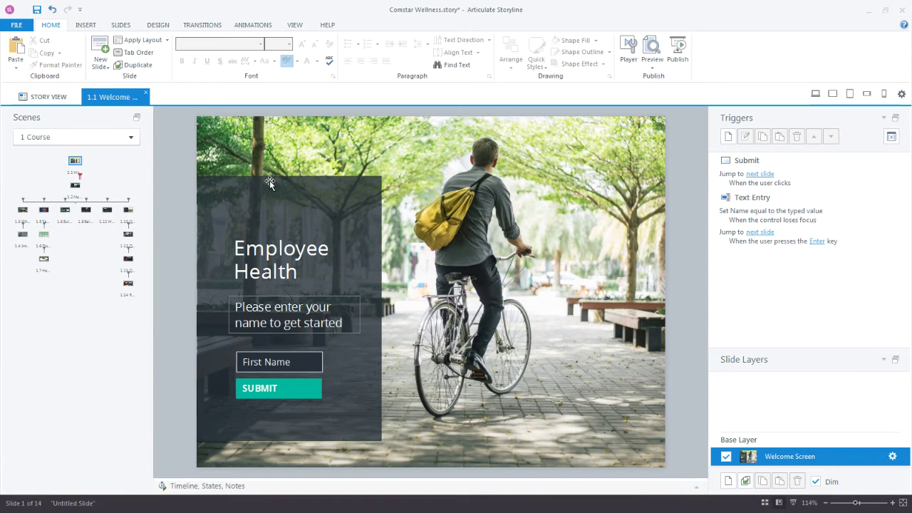
left_click(258, 395)
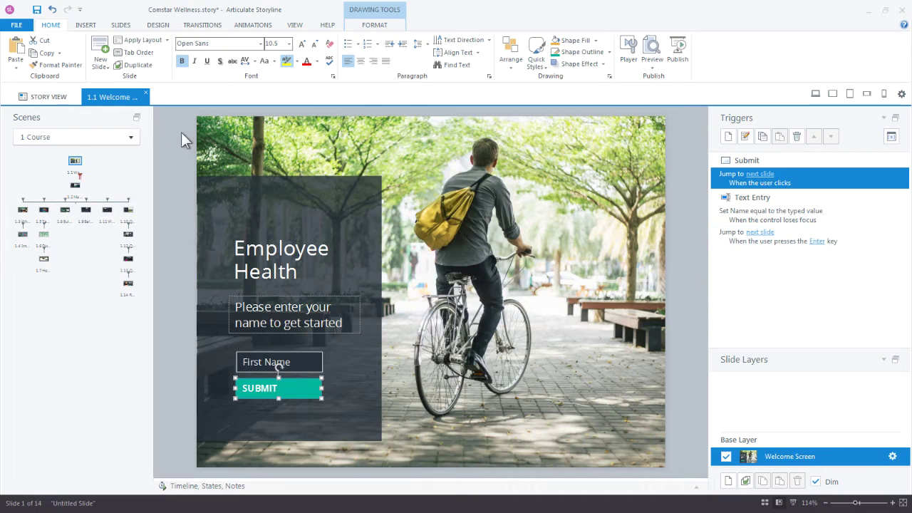
left_click(57, 101)
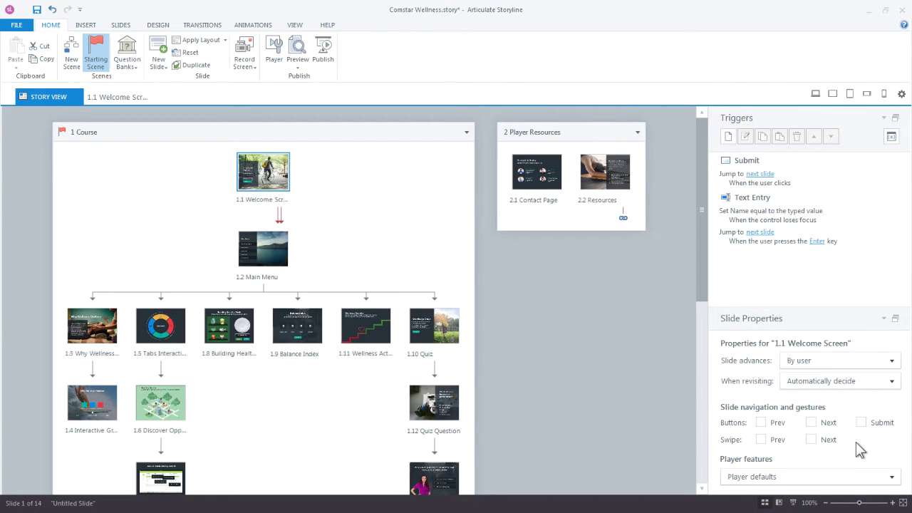
Inspect the triggers of the Main Menu slide's buttons and check the navigation properties of slide 1.3 Why Wellness Matters
left_click(248, 257)
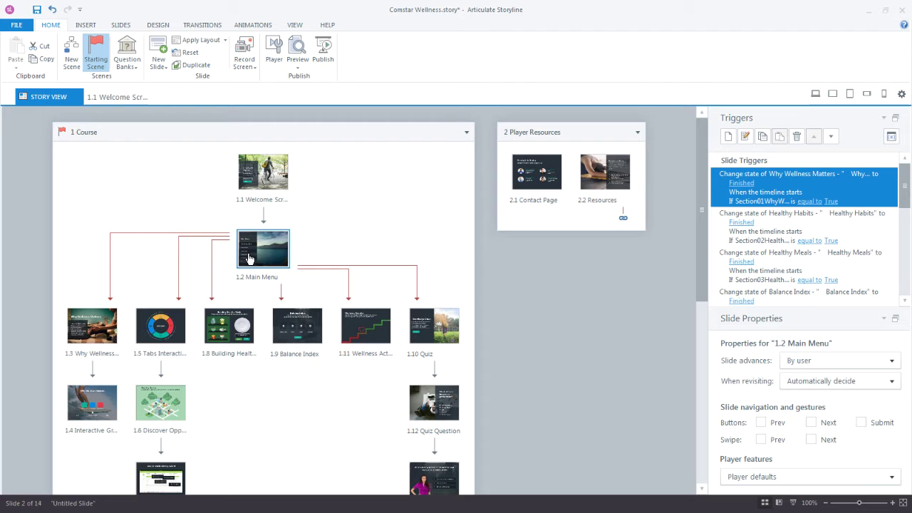
double_click(251, 263)
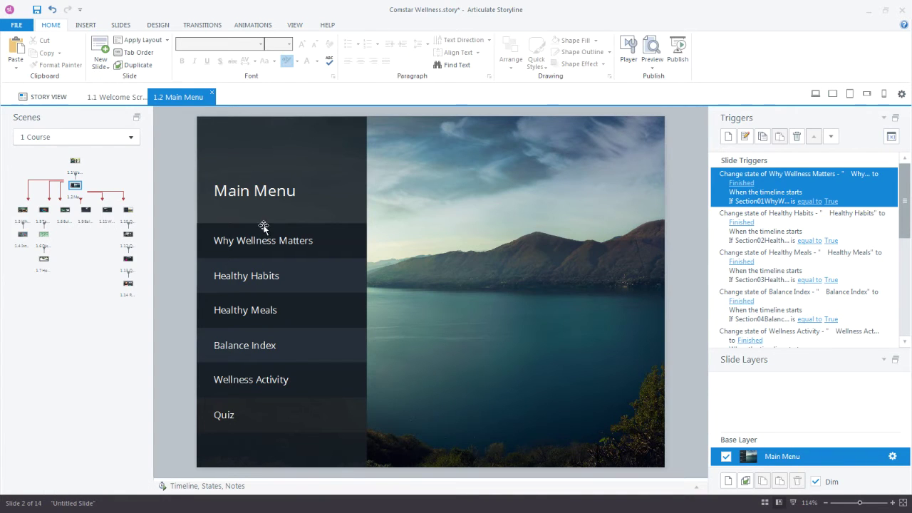
left_click(261, 237)
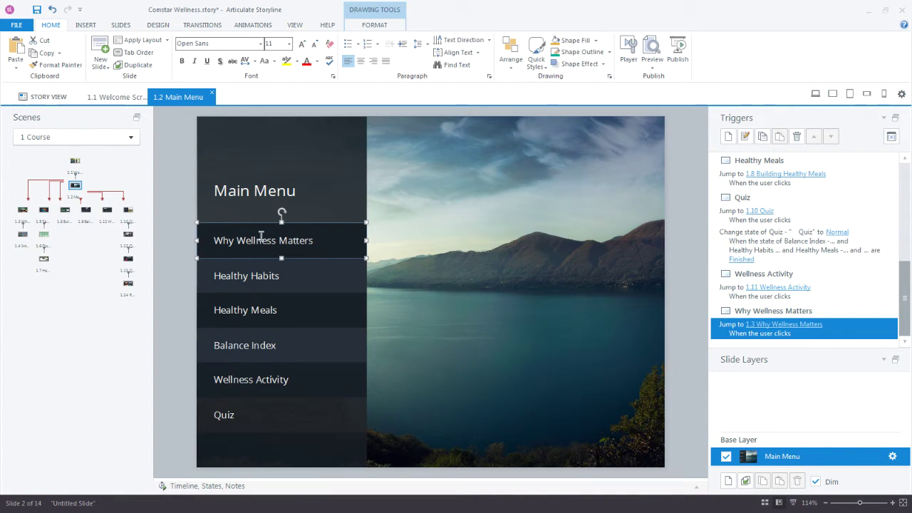
left_click(258, 275)
left_click(266, 308)
left_click(285, 347)
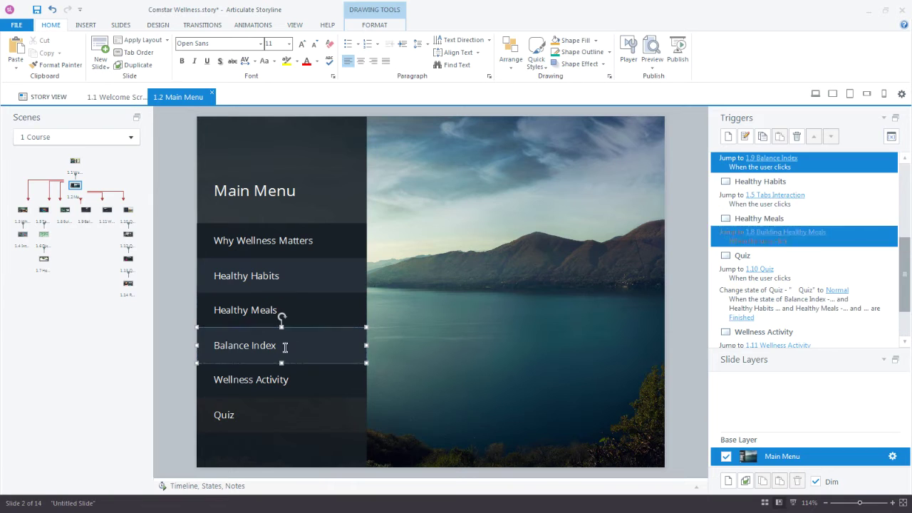
left_click(309, 380)
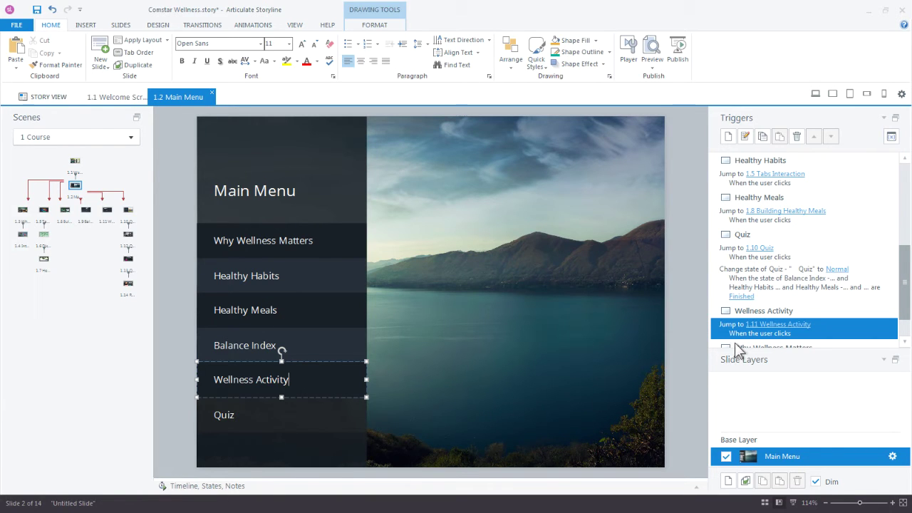
left_click(45, 95)
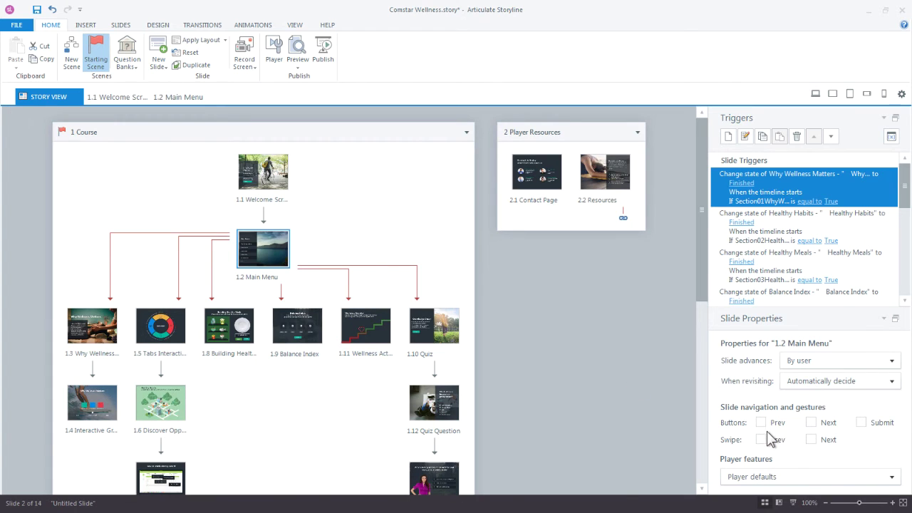
left_click(80, 326)
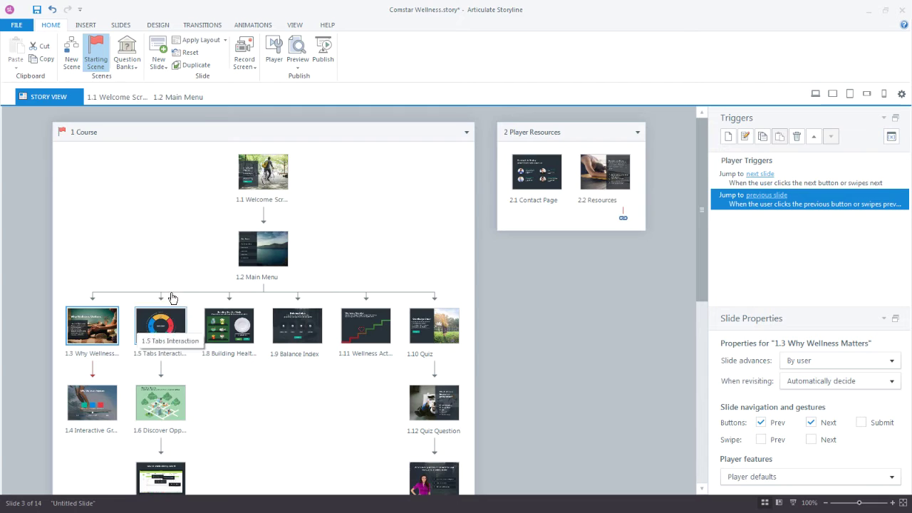
Try enabling the Prev and Next buttons on the 1.1 Welcome Screen slide, check their player triggers, and disable both buttons
left_click(260, 180)
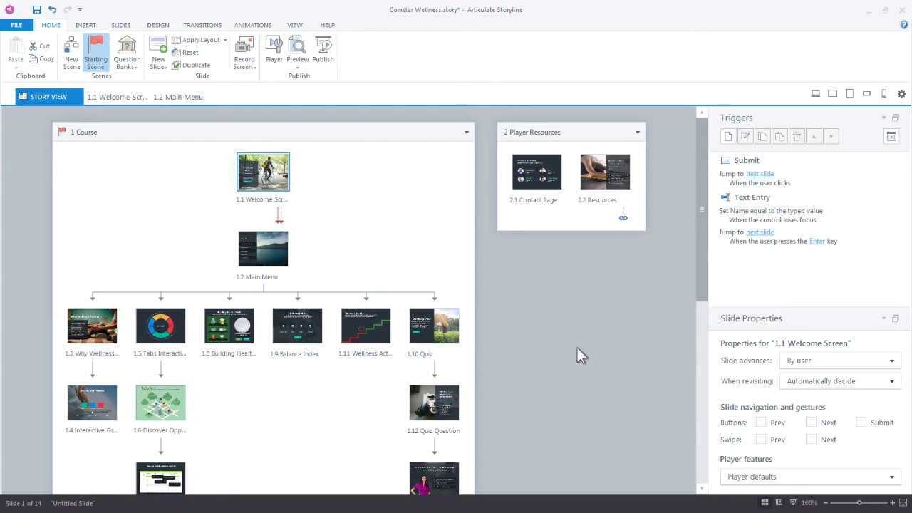
left_click(766, 426)
left_click(812, 423)
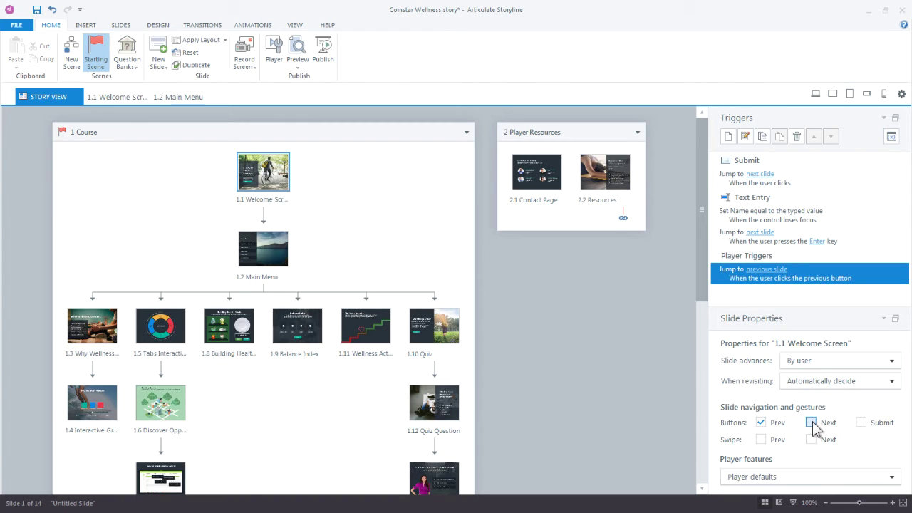
left_click_drag(843, 309, 843, 339)
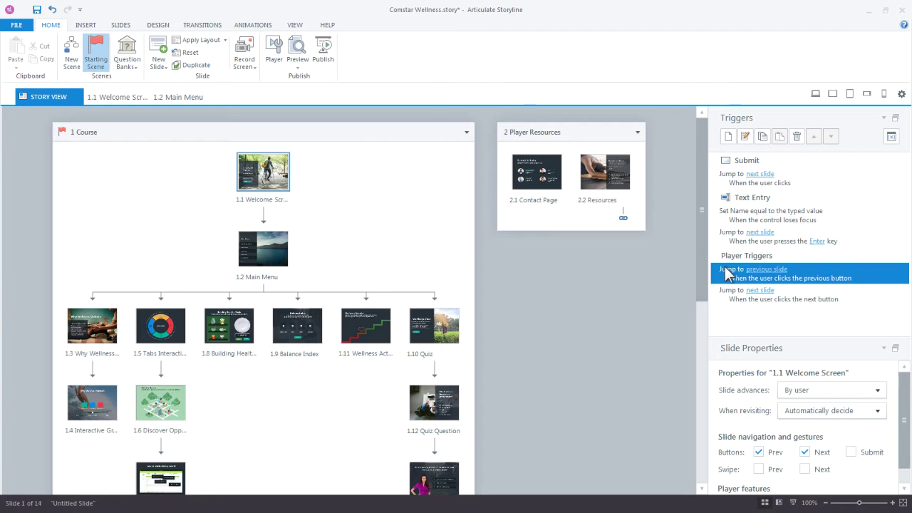
left_click(769, 455)
left_click(807, 453)
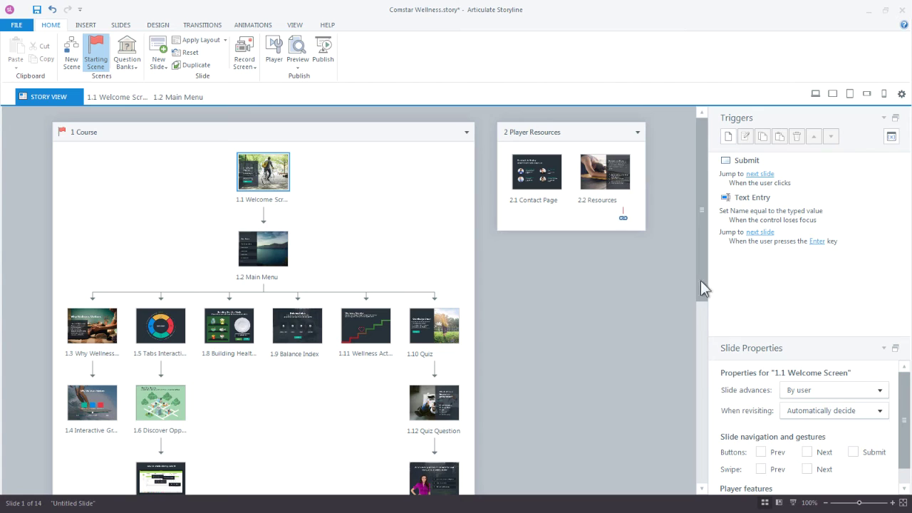
Enable the Prev and Next navigation buttons for the 1.1 Welcome Screen slide
left_click(761, 452)
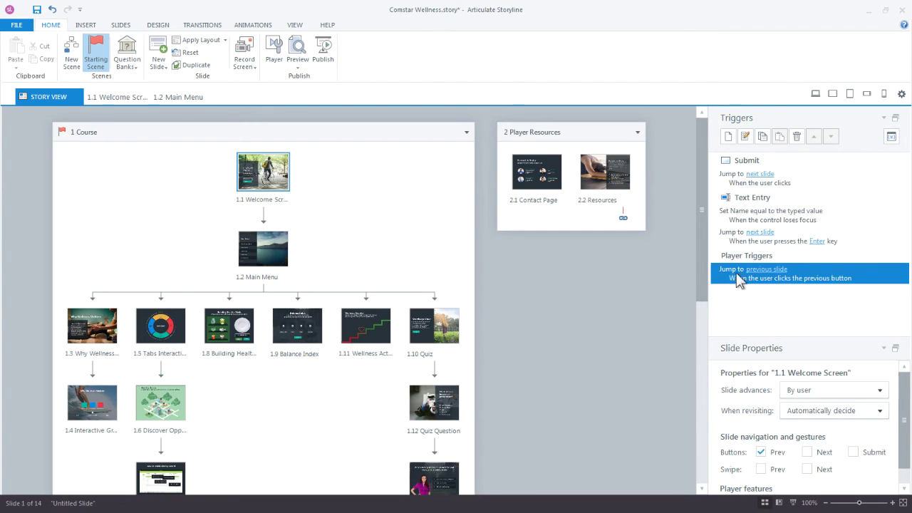
left_click(806, 452)
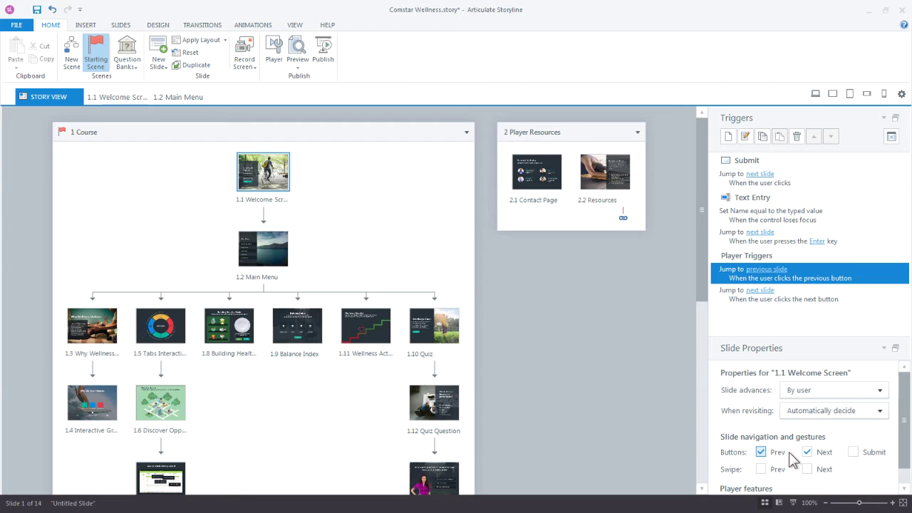
Set the Welcome Screen's player features to custom for the selected slides, with only Menu and Seekbar enabled
left_click_drag(771, 338, 779, 280)
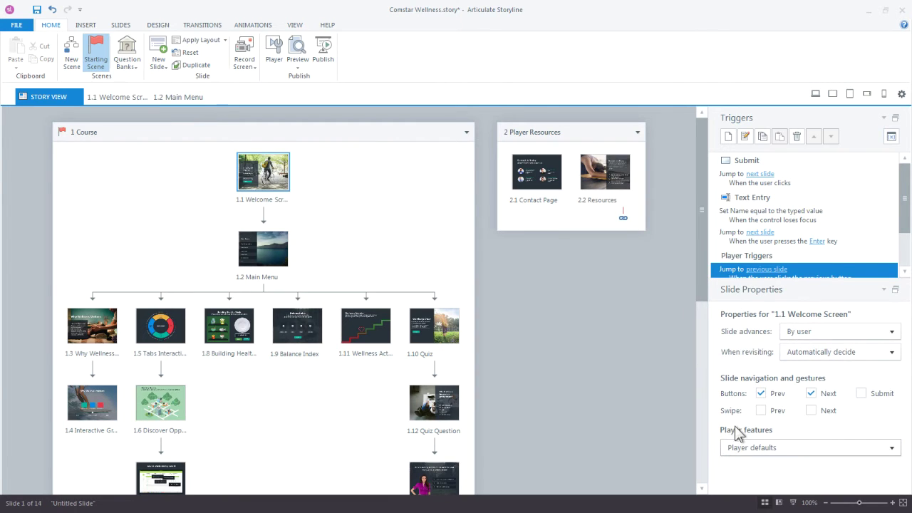
left_click(789, 450)
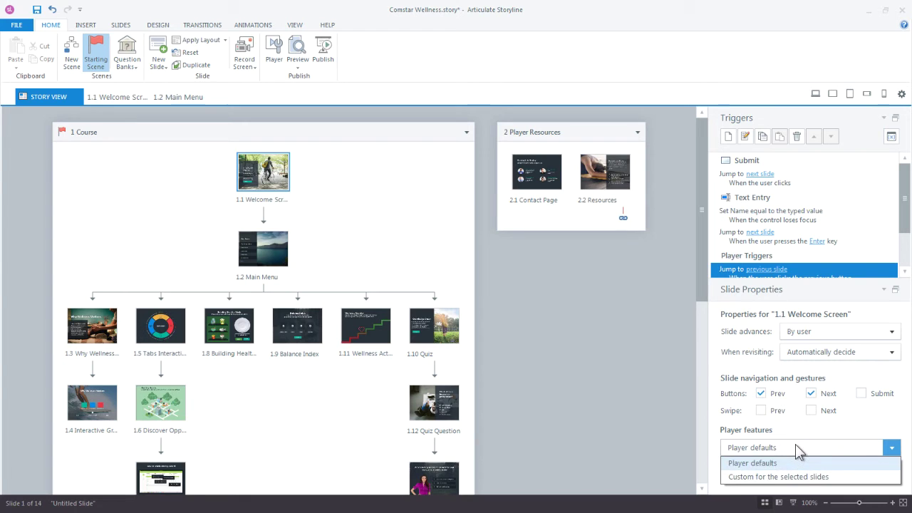
left_click(748, 476)
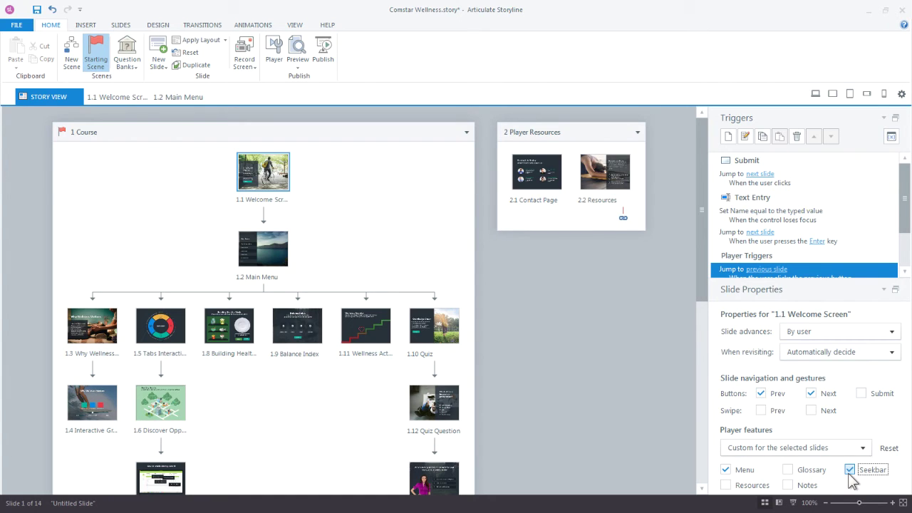
Preview the Welcome Screen slide on its own, close the preview, and turn off the slide's Seekbar feature
left_click(298, 65)
left_click(306, 76)
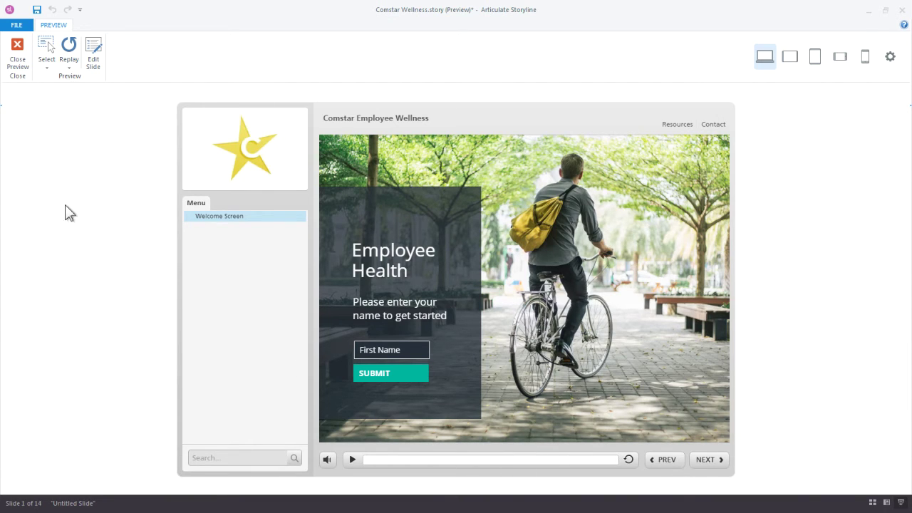
left_click(17, 54)
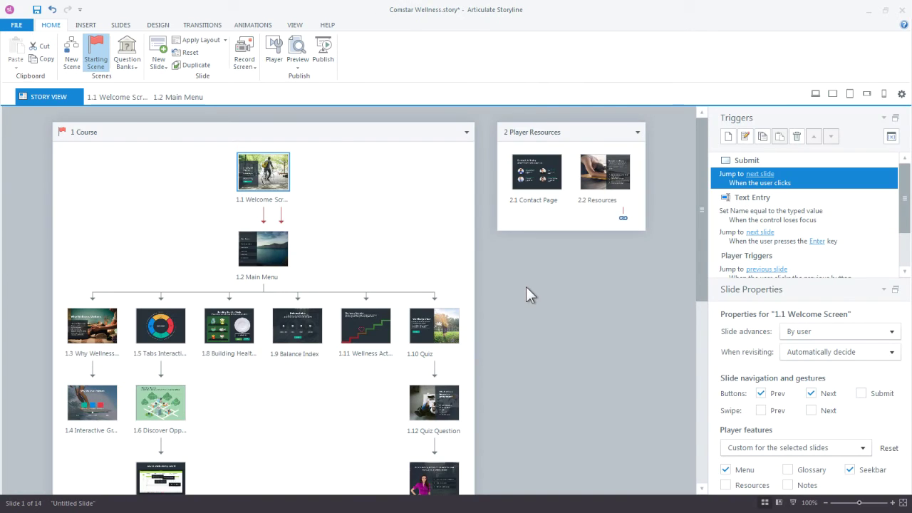
left_click(850, 470)
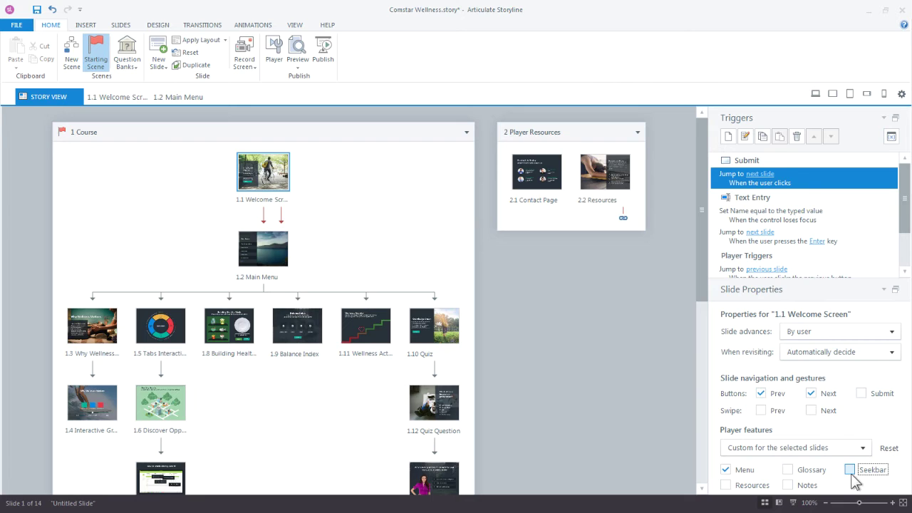
Set the player features of the 1.11 Wellness Activity slide to custom for the selected slides
left_click(384, 324)
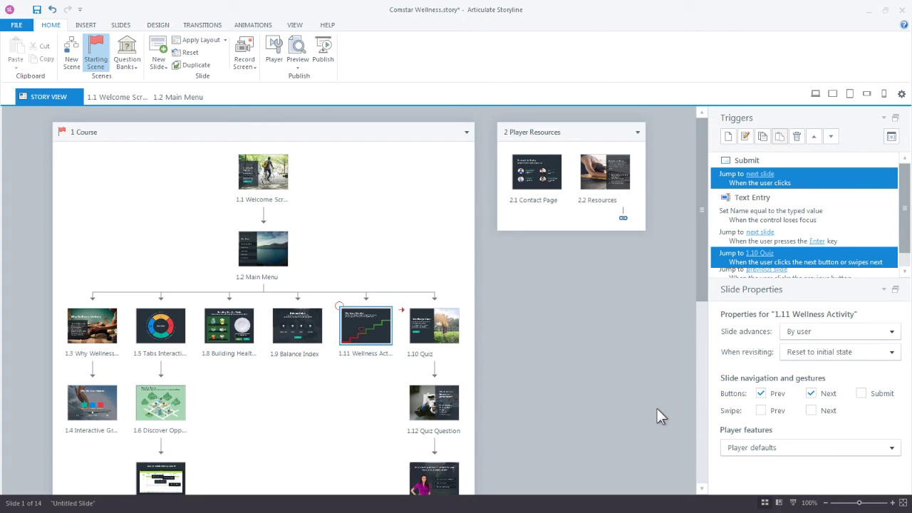
left_click(783, 449)
left_click(789, 477)
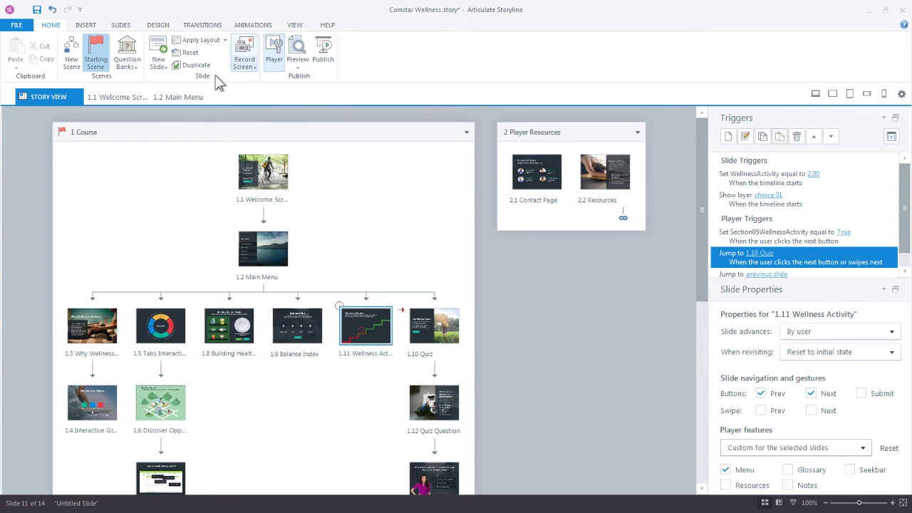
Set the player features of the 1.8 Building Healthy Meals slide to custom for the selected slides and check its feature options
left_click(255, 175)
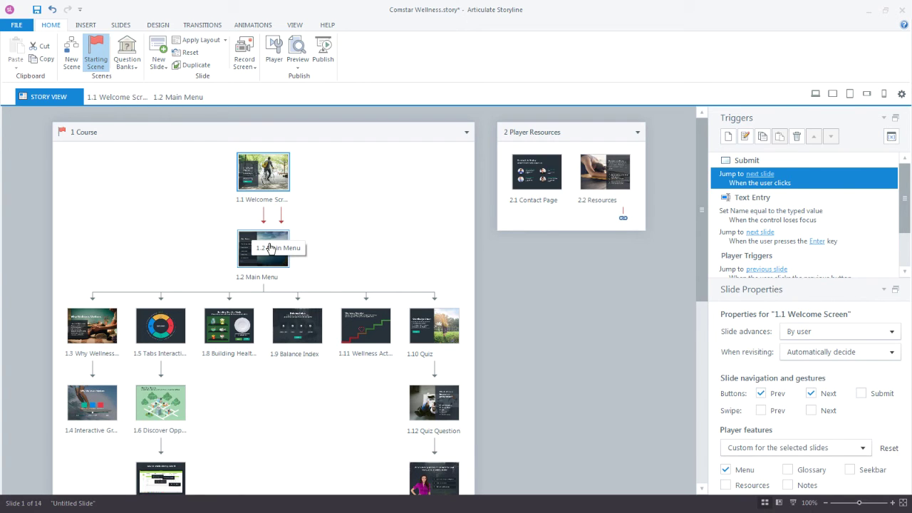
left_click(242, 326)
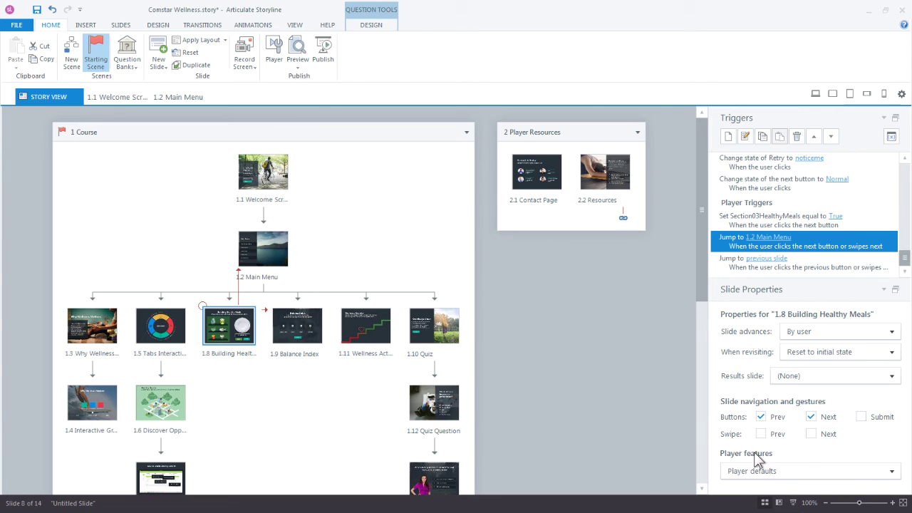
left_click(805, 473)
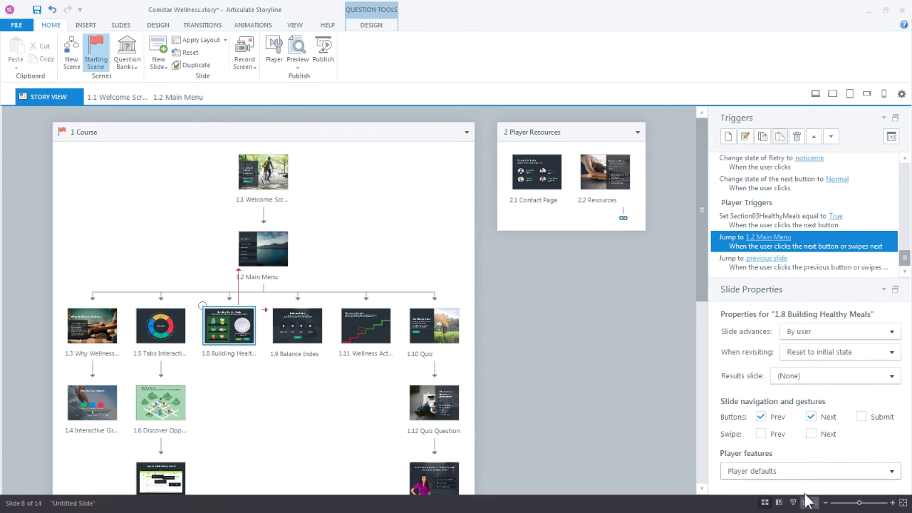
left_click(805, 503)
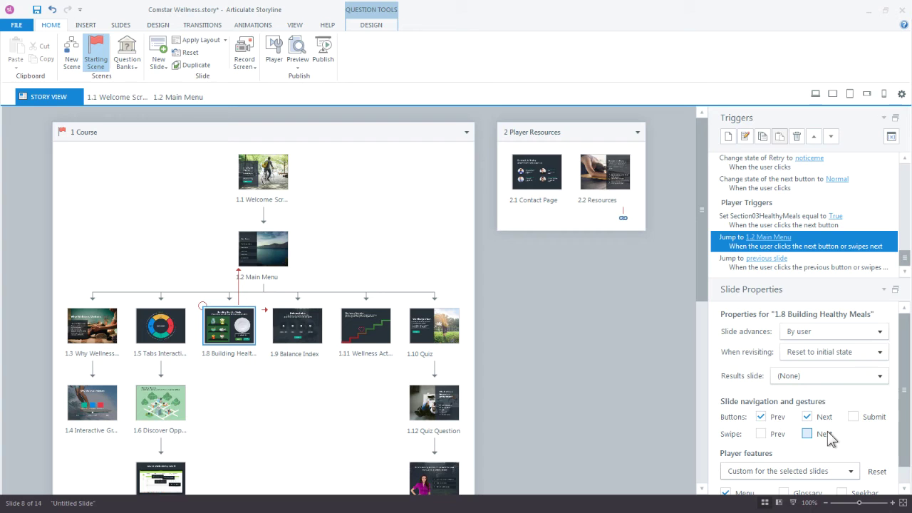
scroll(910, 431, "down", 1)
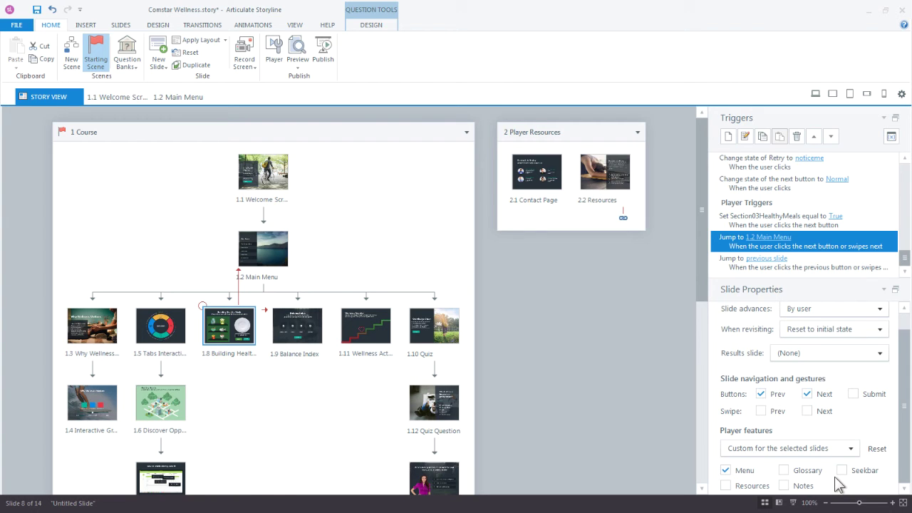
Open the 1.8 Building Healthy Meals slide for editing, review its slide properties from the base layer, and accept them
double_click(242, 326)
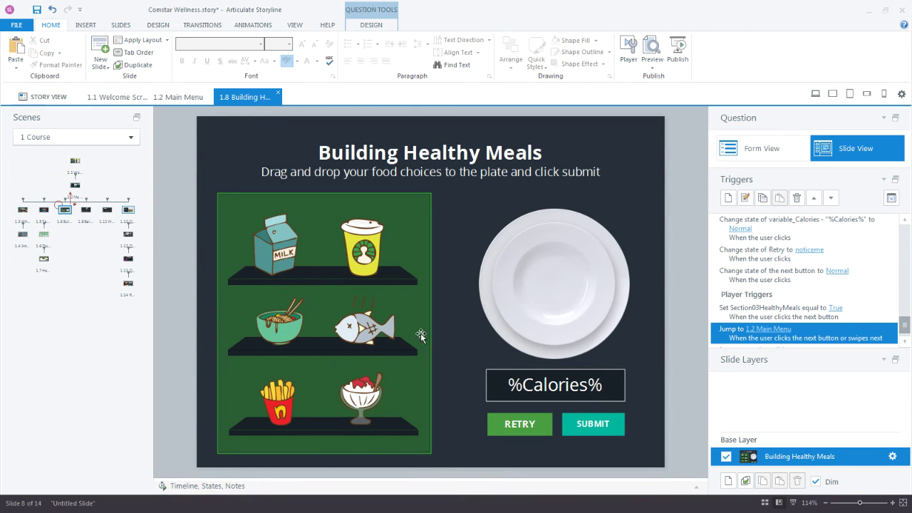
left_click(892, 456)
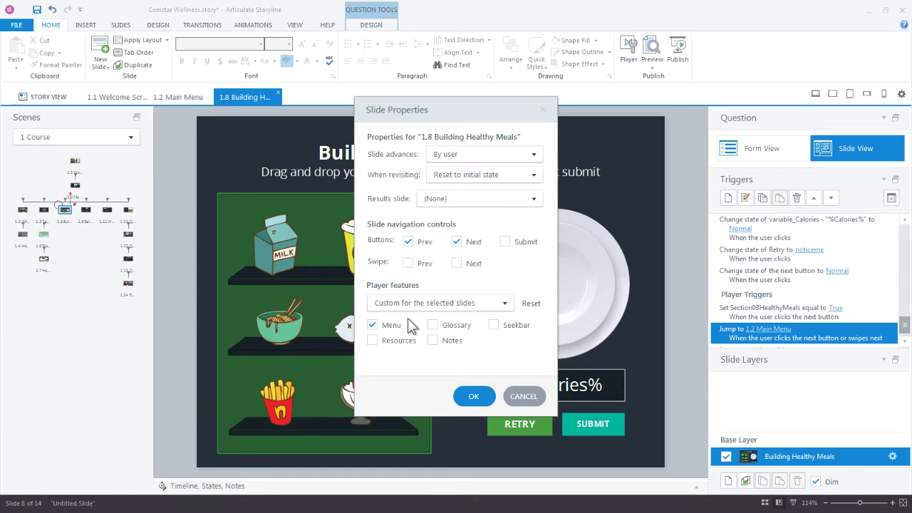
left_click(473, 395)
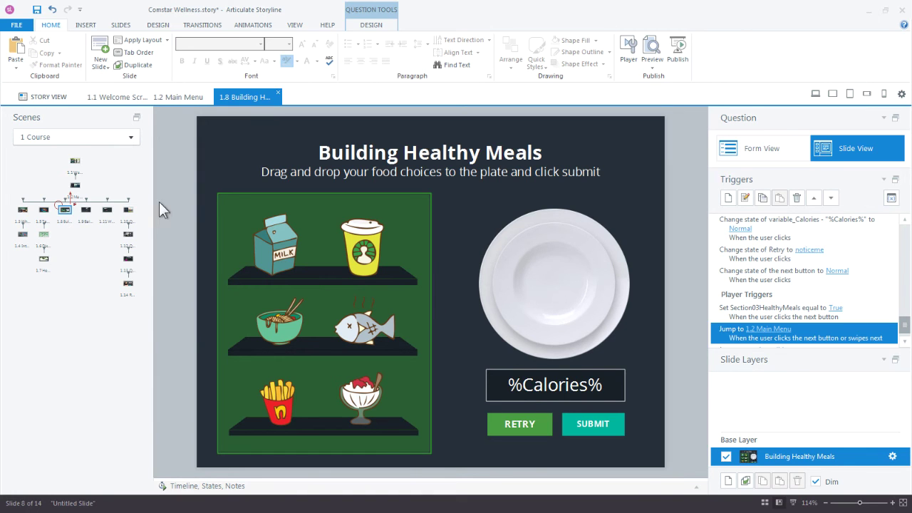
Return to Story View and check the slide properties of 1.2 Main Menu and 1.9 Balance Index
left_click(50, 97)
key("Up")
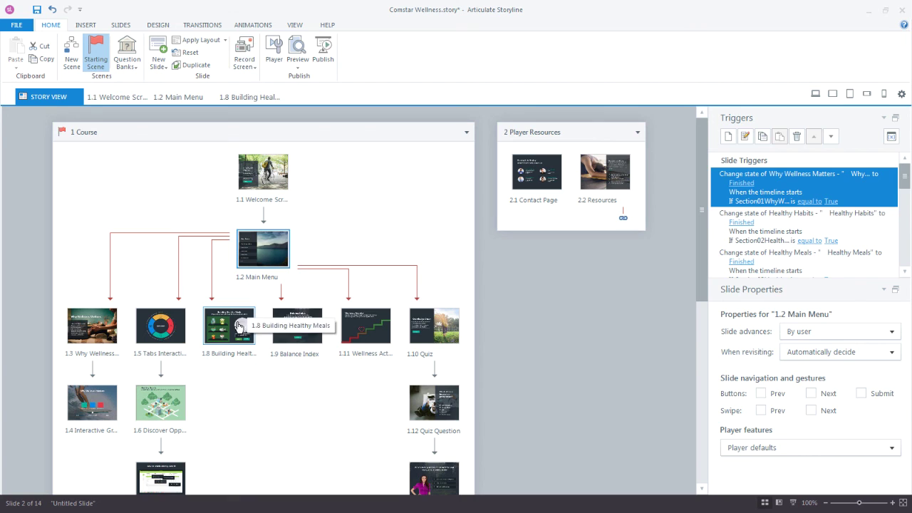
left_click(285, 321)
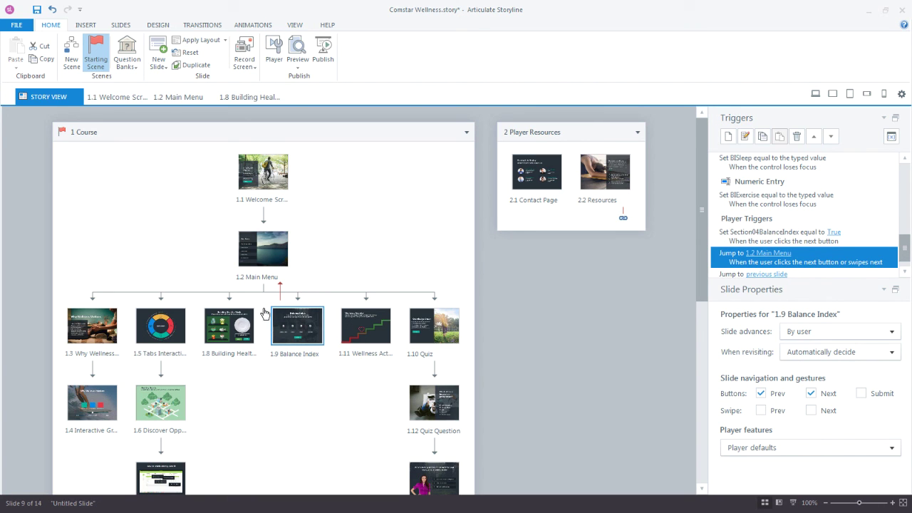